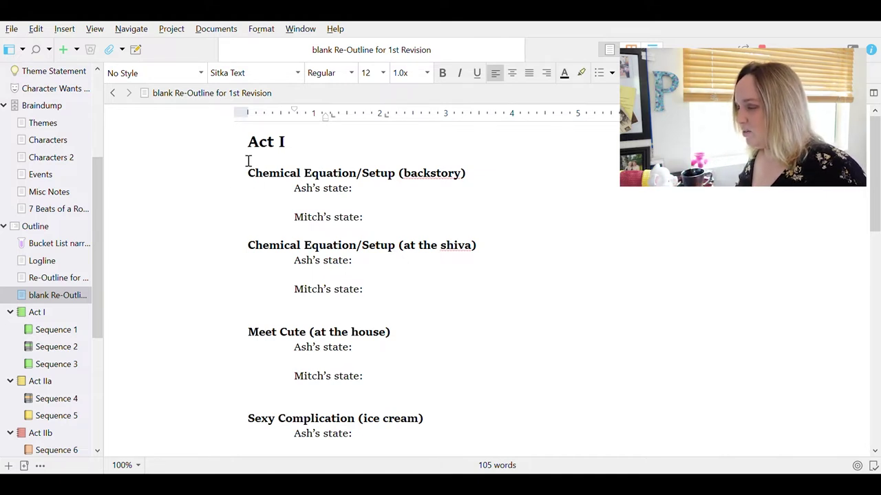
scroll(249, 245, down, 7)
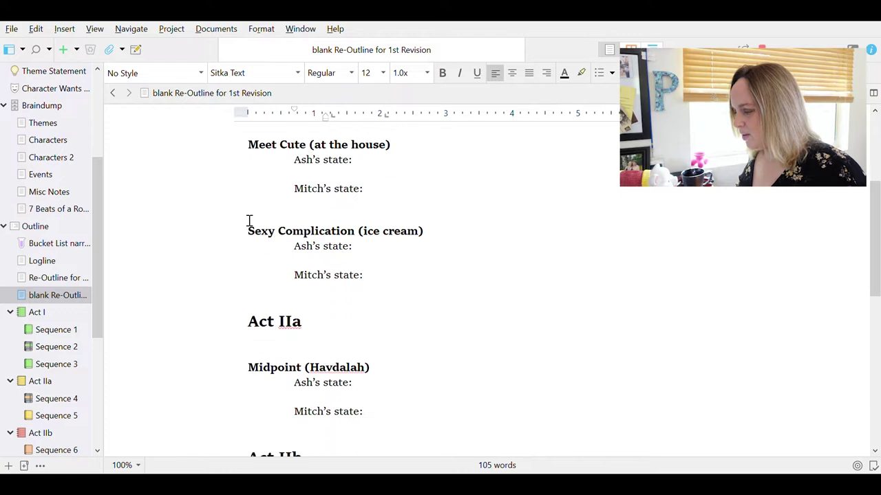
scroll(249, 220, down, 8)
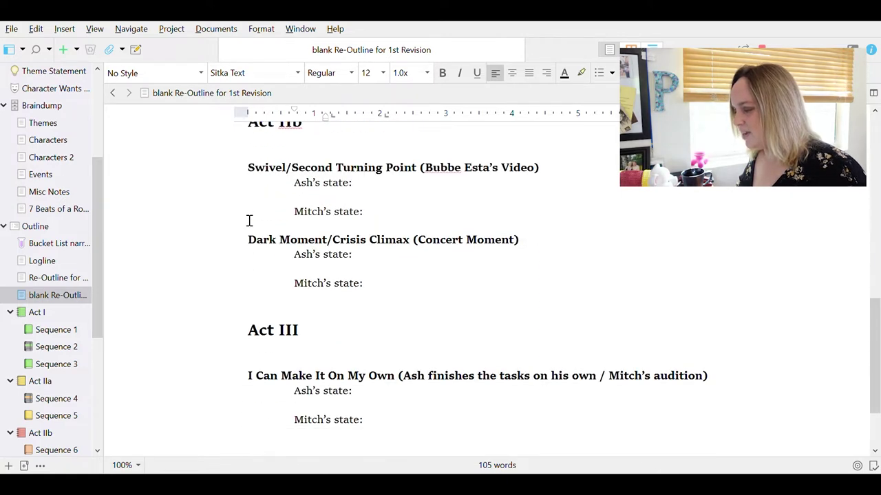
scroll(250, 239, up, 3)
scroll(249, 238, up, 10)
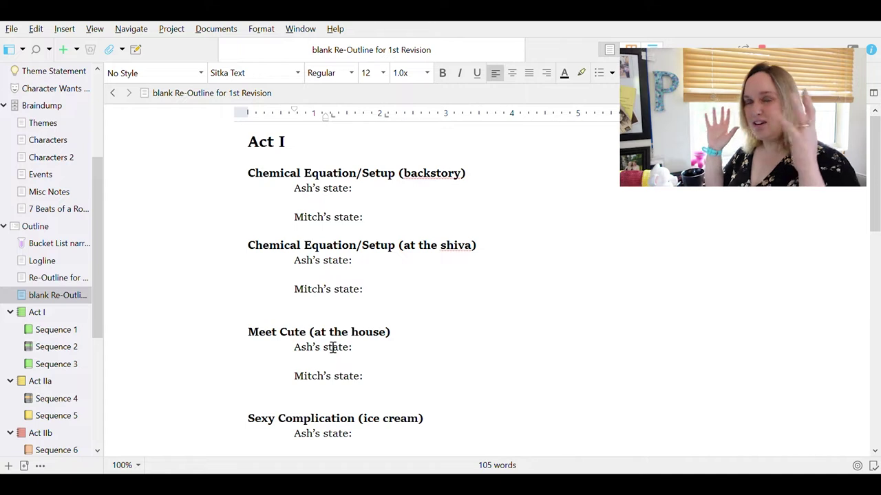
scroll(289, 302, down, 4)
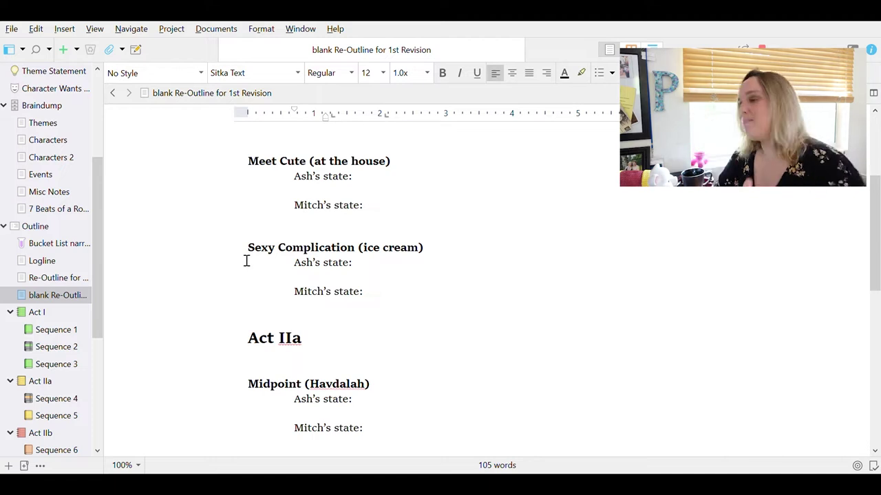
scroll(246, 255, down, 4)
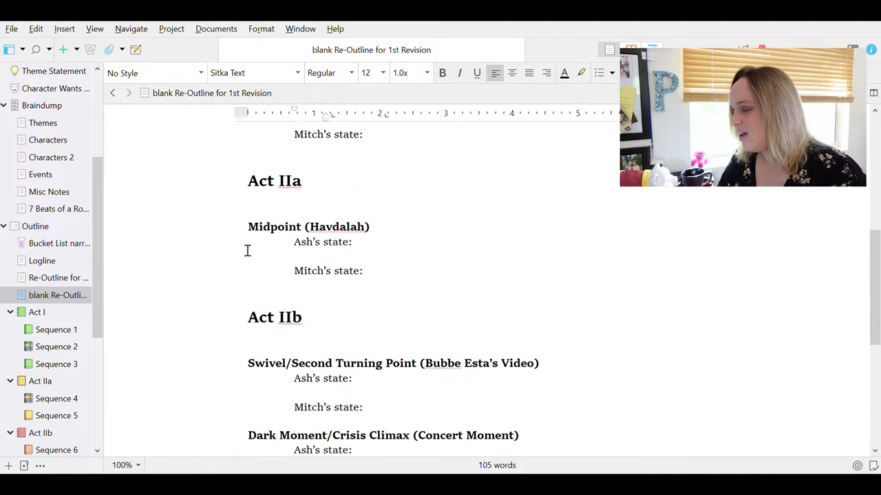
scroll(244, 236, up, 4)
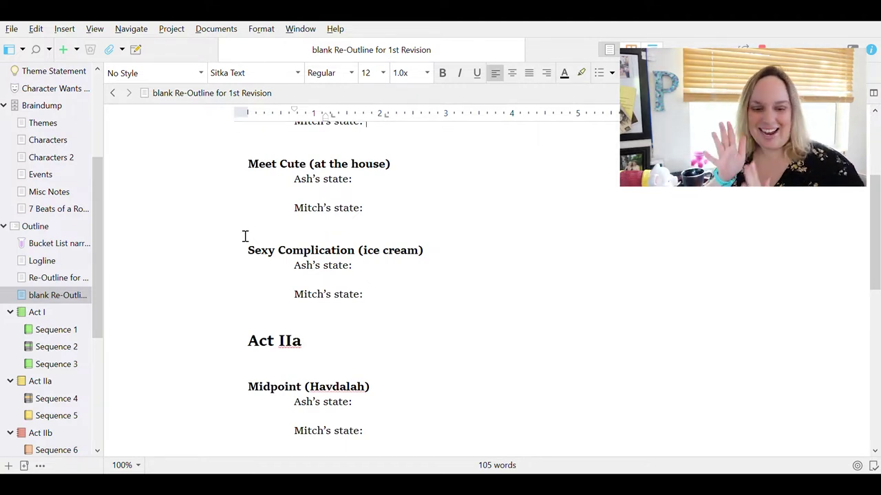
scroll(244, 236, down, 3)
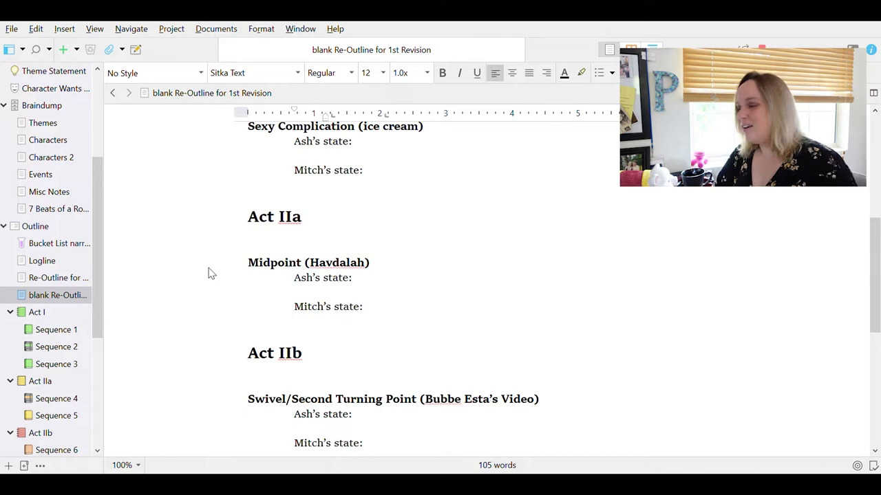
scroll(208, 273, down, 3)
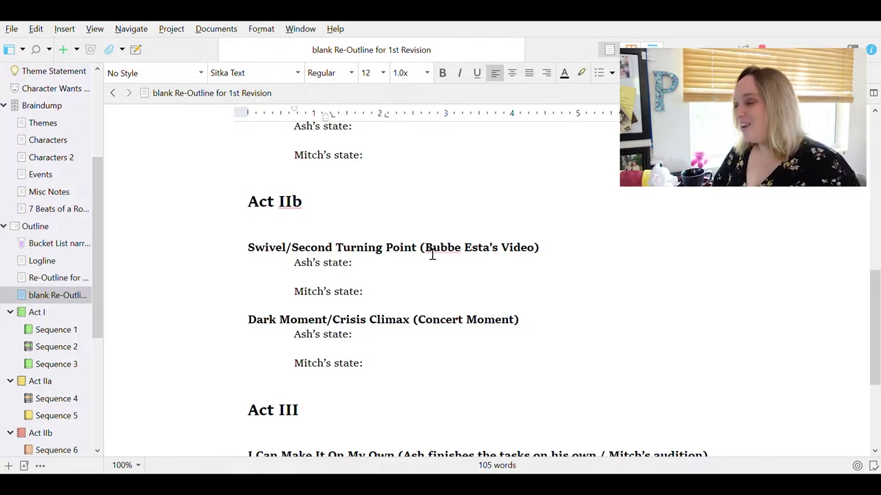
- Scroll down the blank re-outline template to the Act III beats and back up to Act I
scroll(432, 254, down, 5)
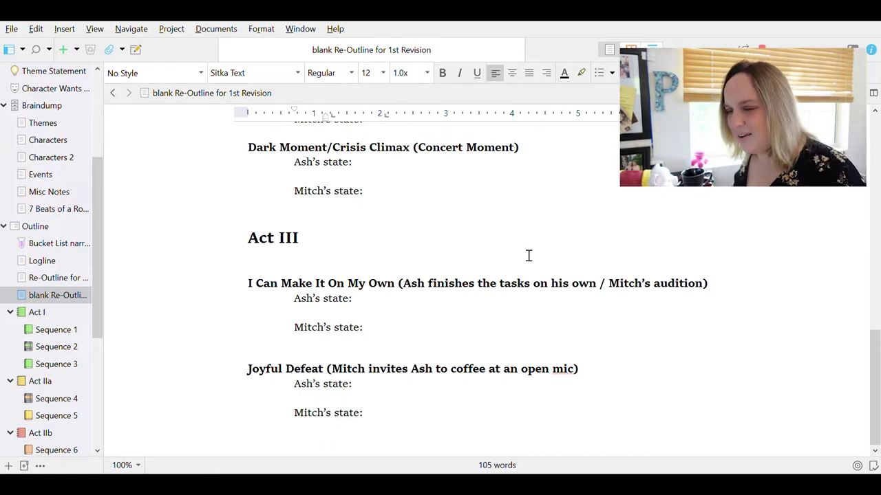
scroll(527, 256, up, 15)
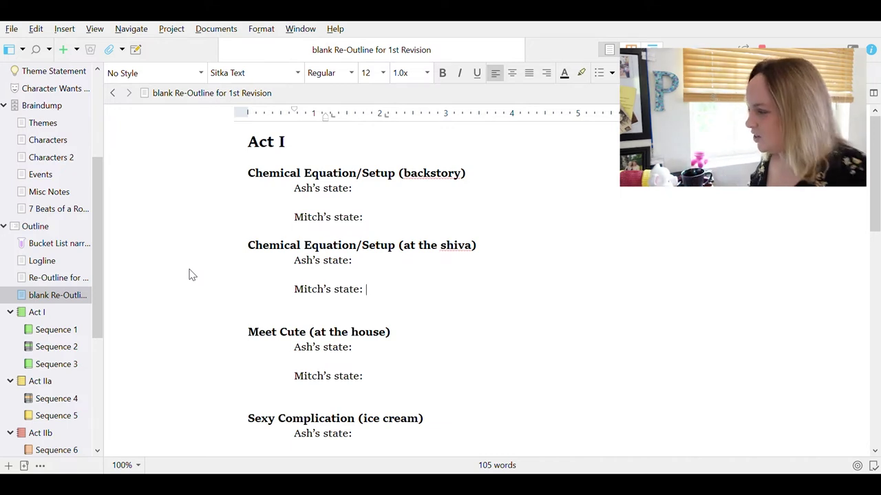
scroll(192, 274, down, 3)
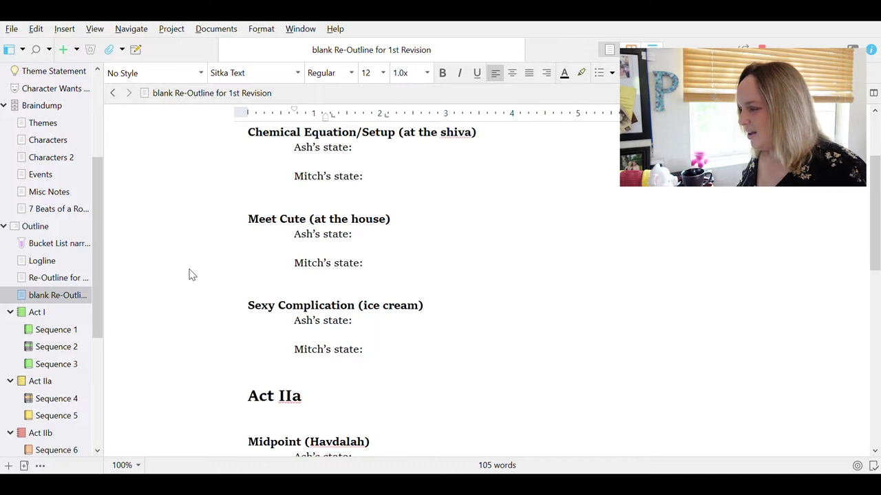
scroll(192, 274, down, 5)
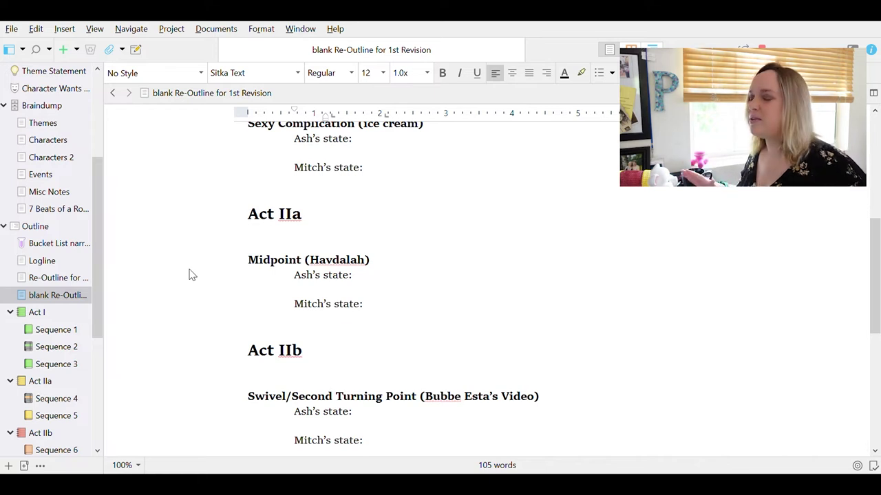
scroll(200, 223, up, 5)
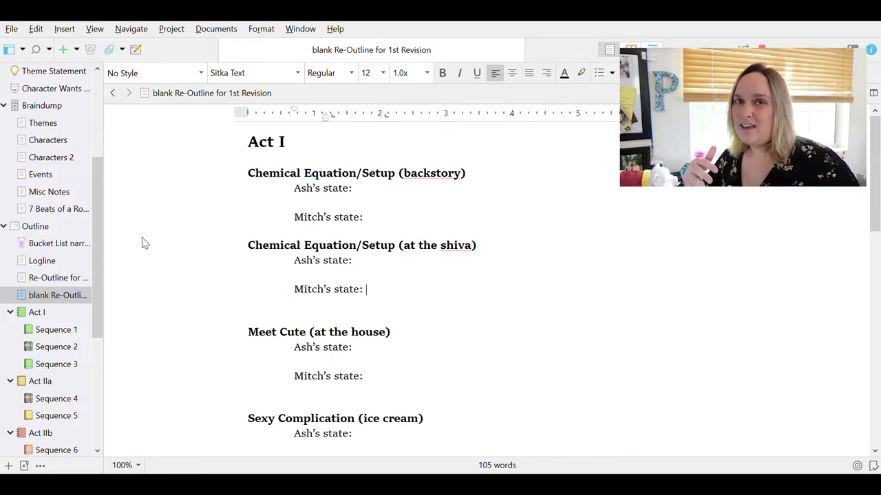
click(52, 294)
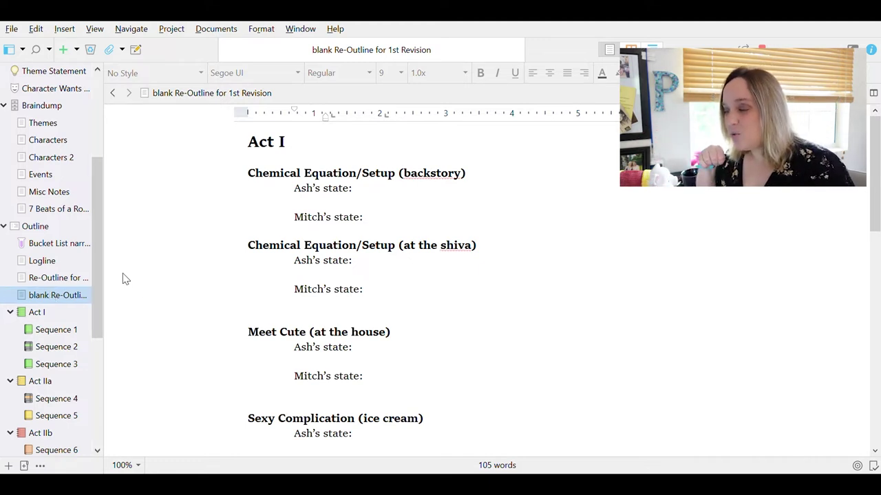
click(63, 280)
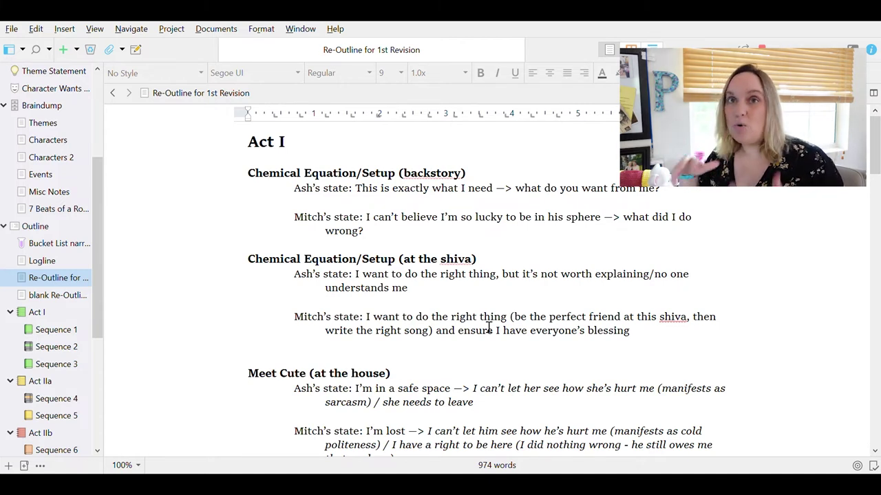
- Scroll through the Act I beats, Meet Cute and Sexy Complication, to review Ash's and Mitch's states
scroll(488, 328, down, 5)
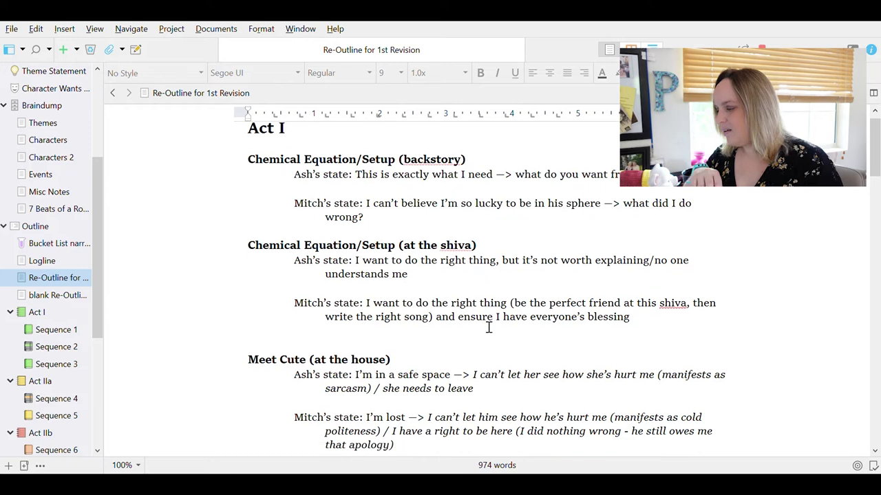
scroll(489, 326, down, 2)
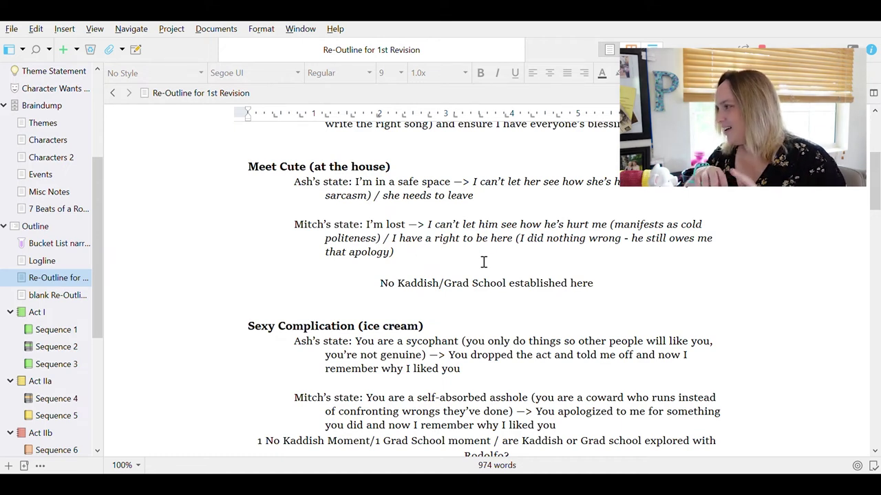
shift+click(478, 194)
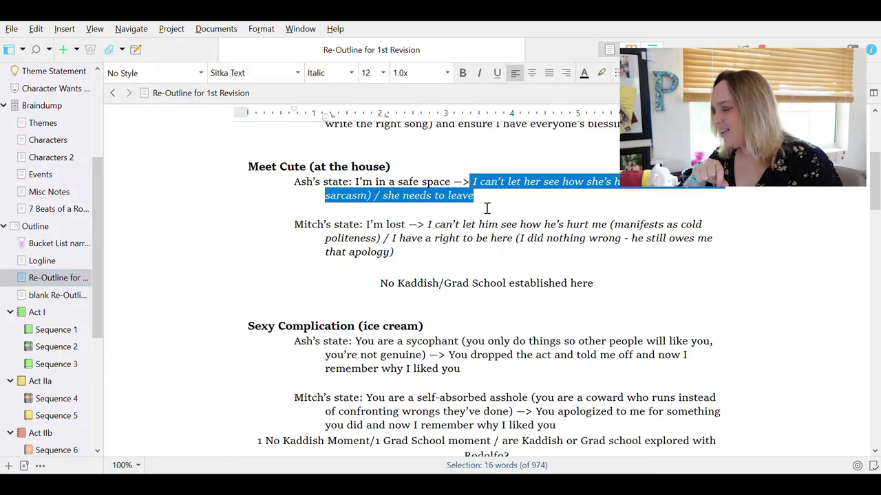
click(435, 234)
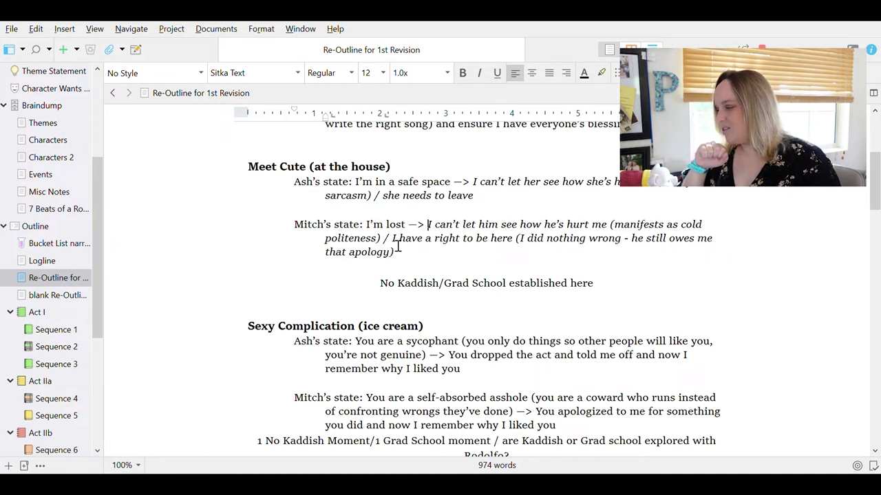
click(398, 245)
drag(398, 244, 476, 251)
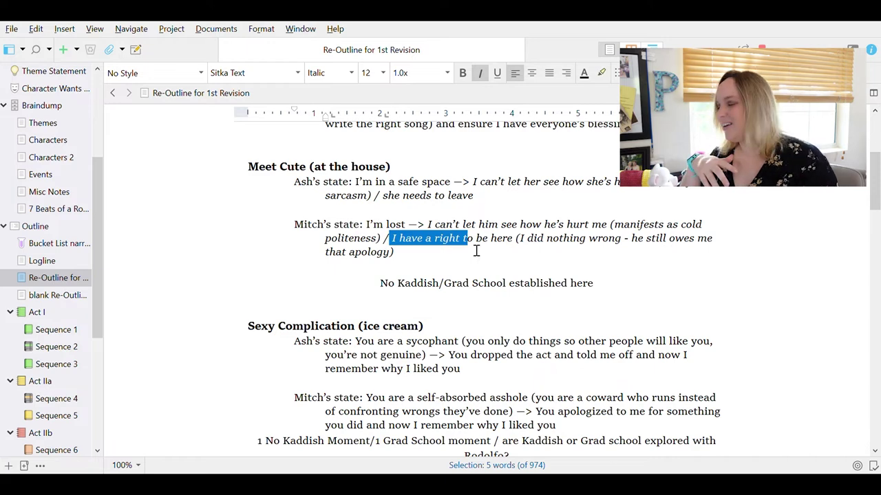
scroll(476, 252, down, 3)
click(338, 306)
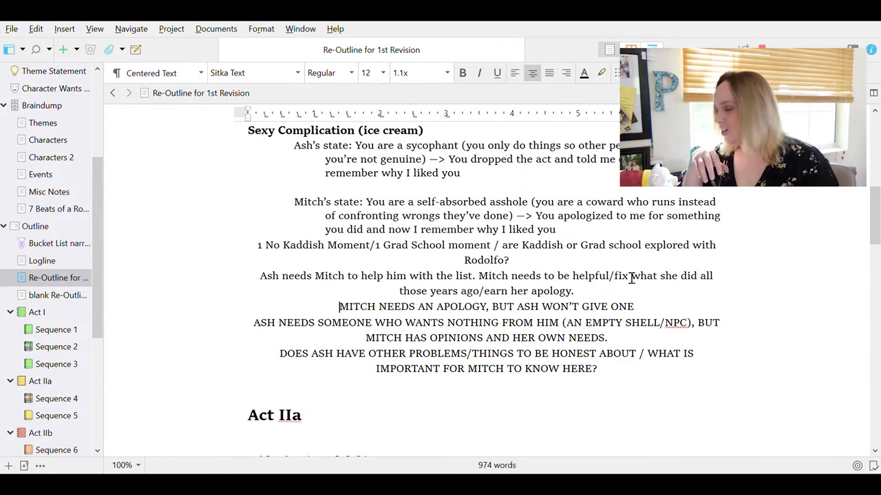
scroll(631, 277, down, 1)
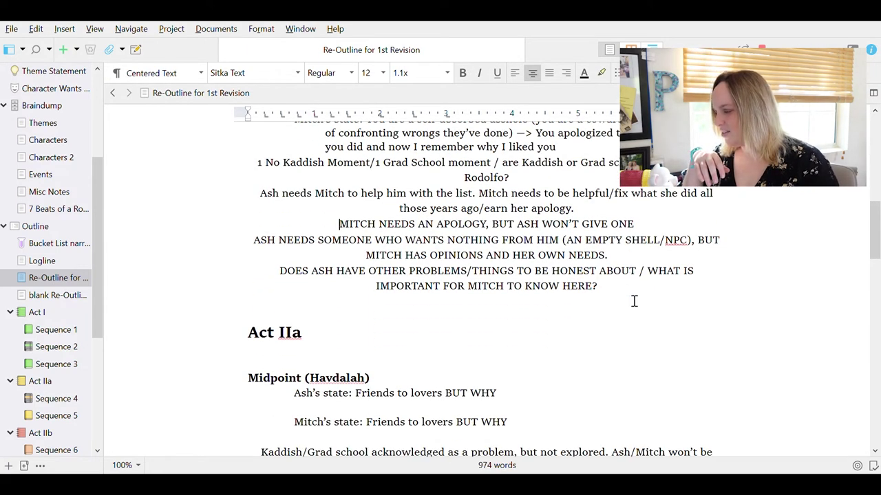
drag(621, 294, 240, 232)
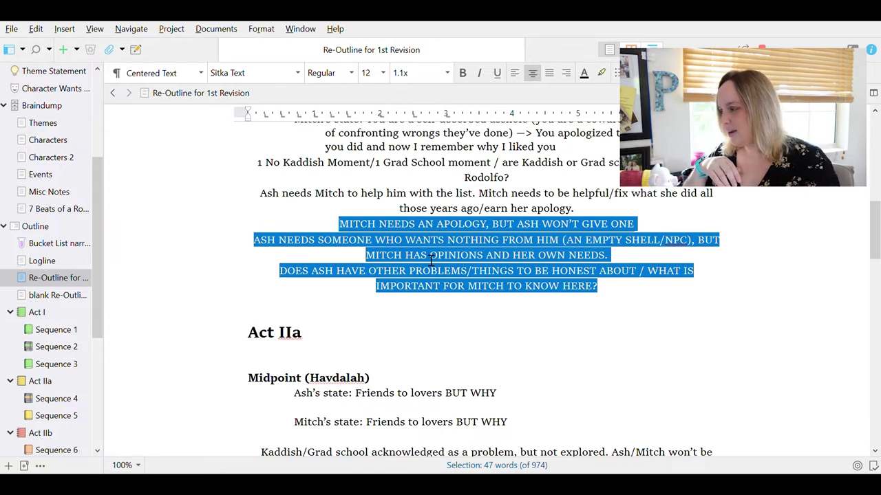
scroll(431, 260, up, 3)
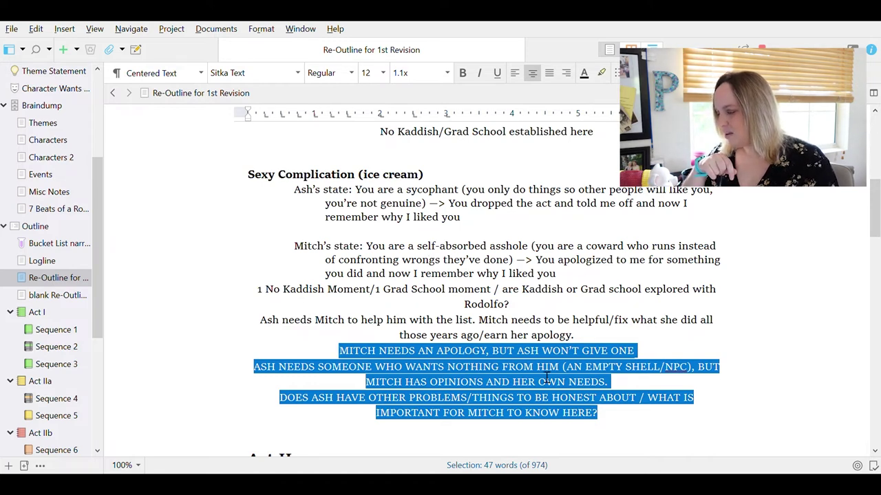
scroll(547, 379, down, 3)
click(621, 318)
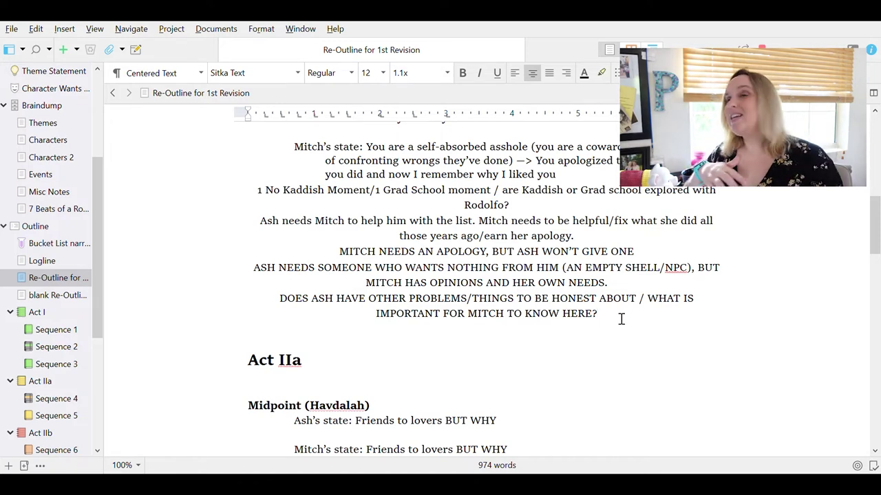
scroll(621, 319, down, 4)
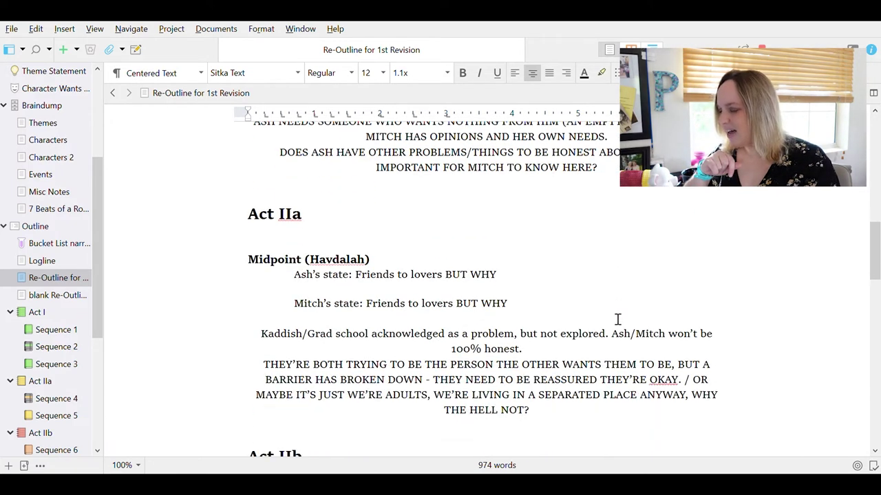
scroll(617, 319, down, 2)
scroll(616, 319, down, 1)
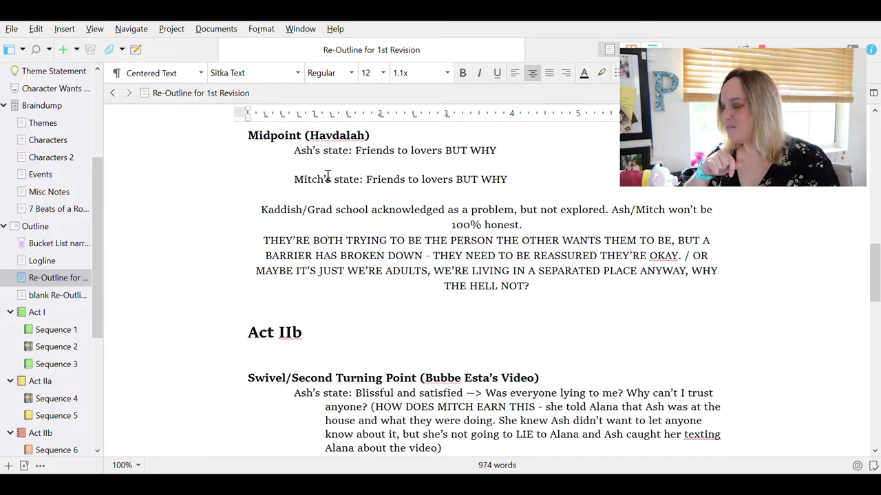
scroll(327, 177, up, 3)
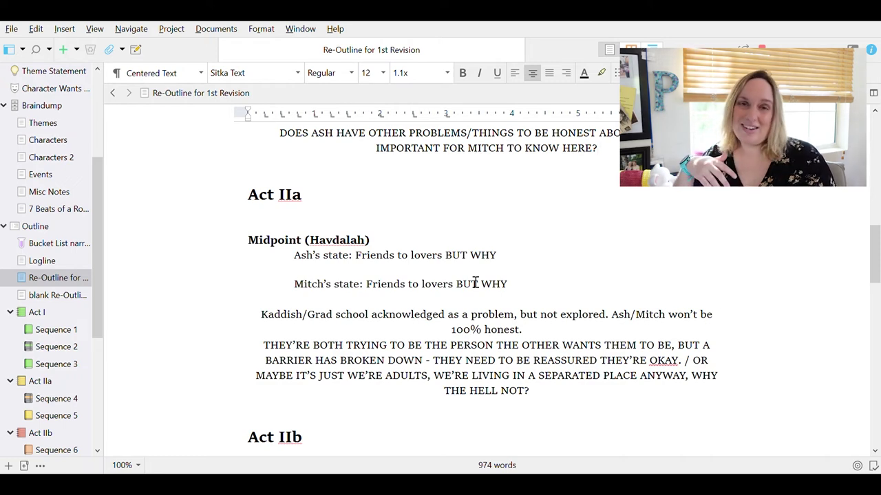
scroll(475, 284, down, 5)
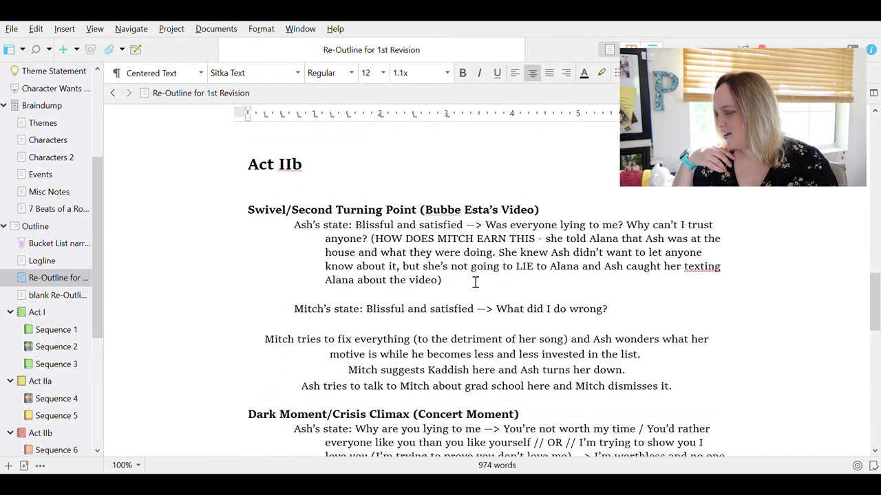
scroll(475, 283, down, 1)
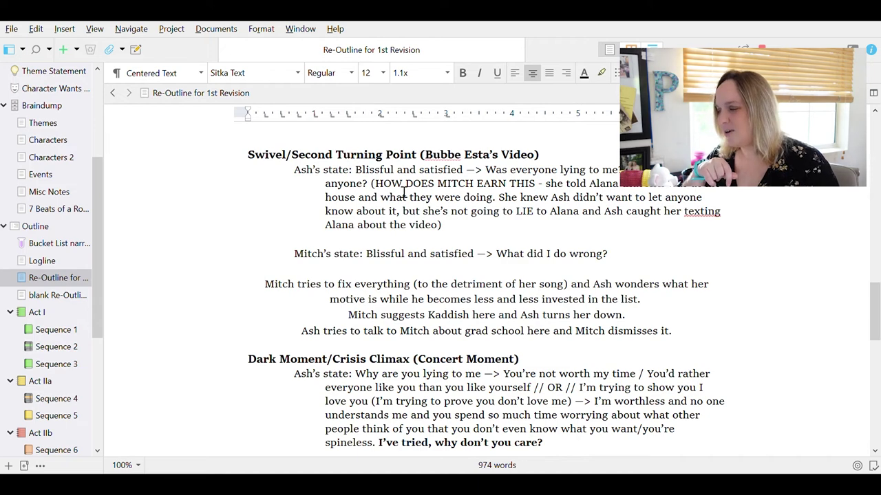
scroll(403, 192, down, 2)
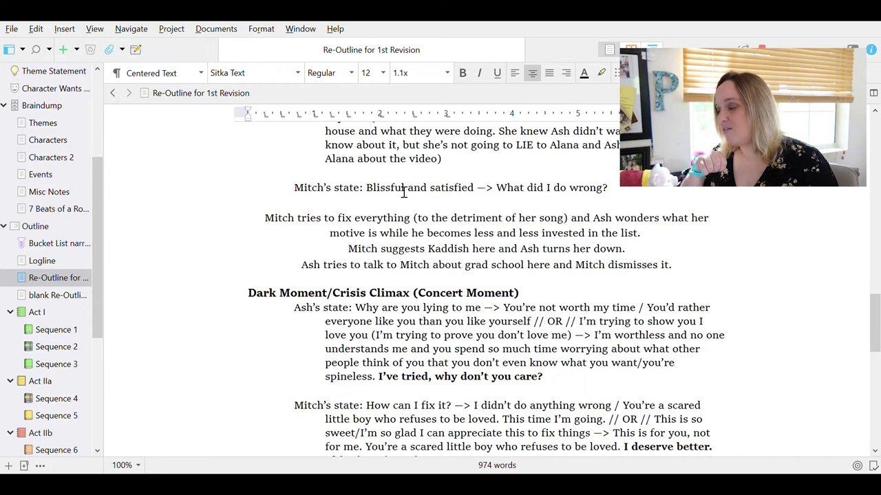
scroll(404, 193, up, 3)
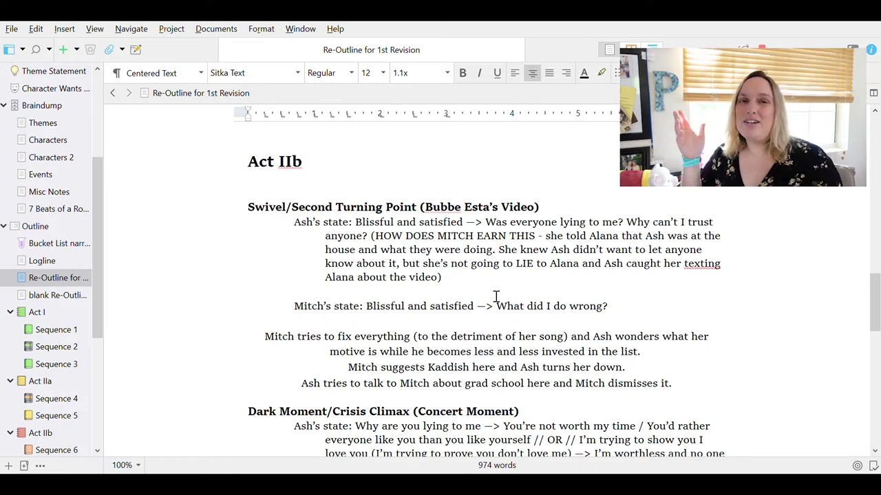
scroll(485, 312, down, 10)
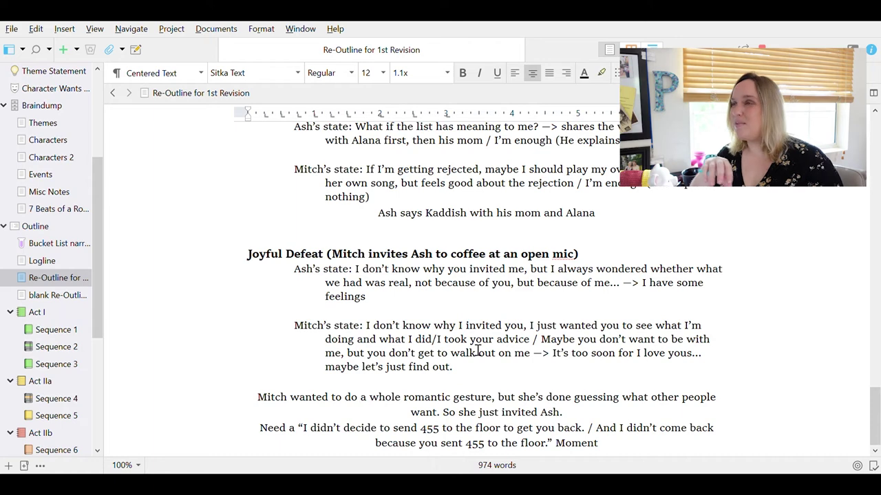
scroll(477, 351, up, 10)
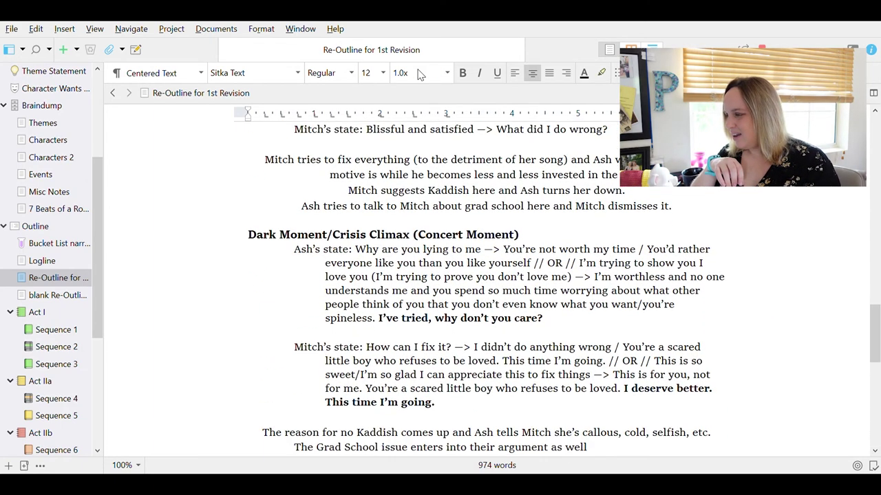
scroll(450, 214, up, 3)
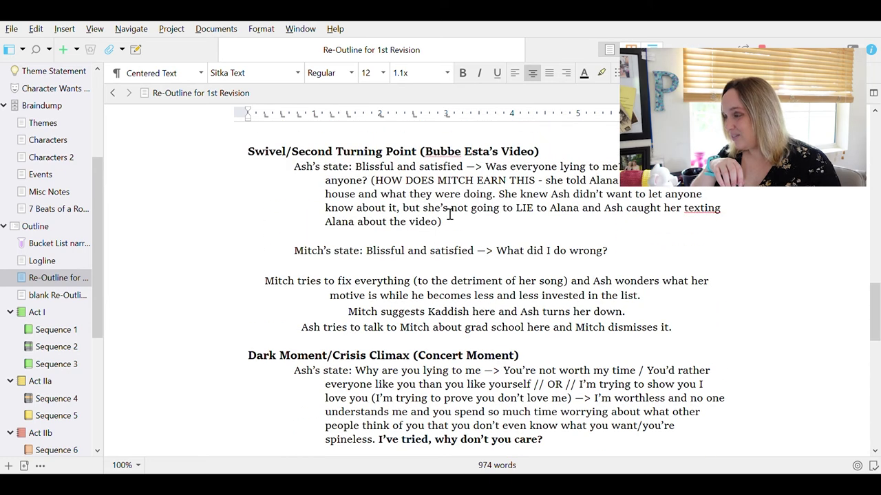
scroll(450, 214, down, 15)
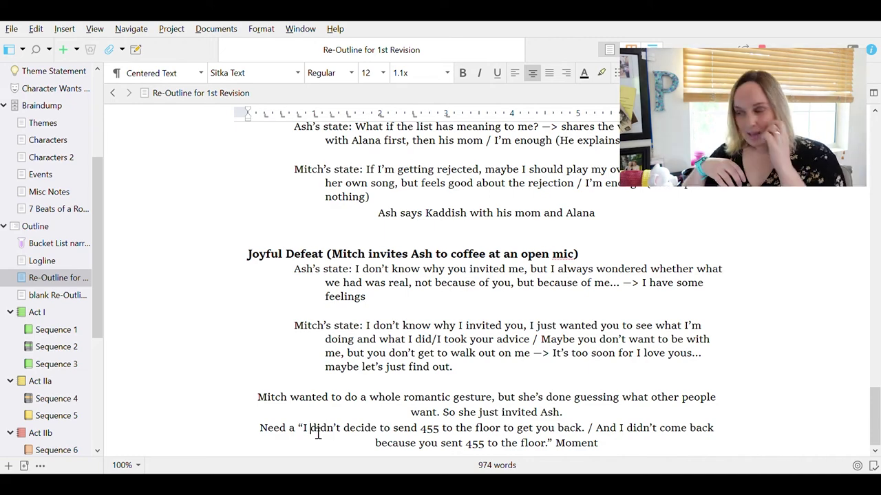
scroll(566, 316, up, 5)
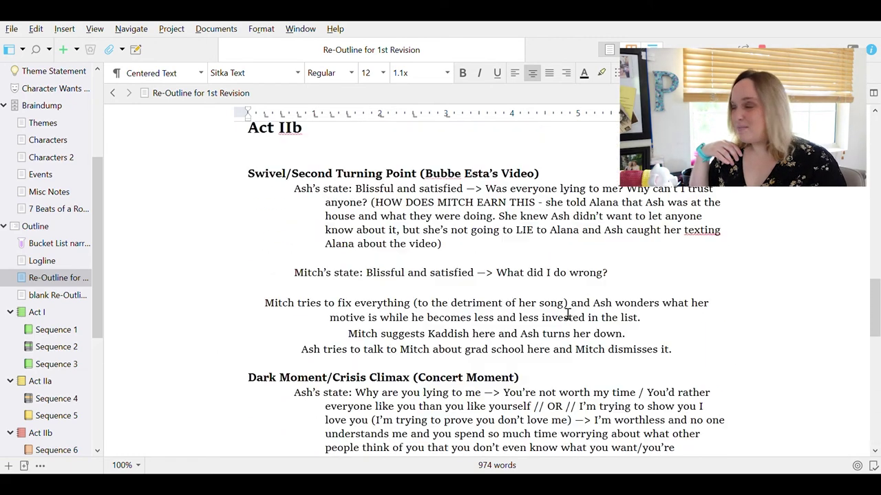
scroll(567, 316, up, 10)
scroll(568, 314, down, 4)
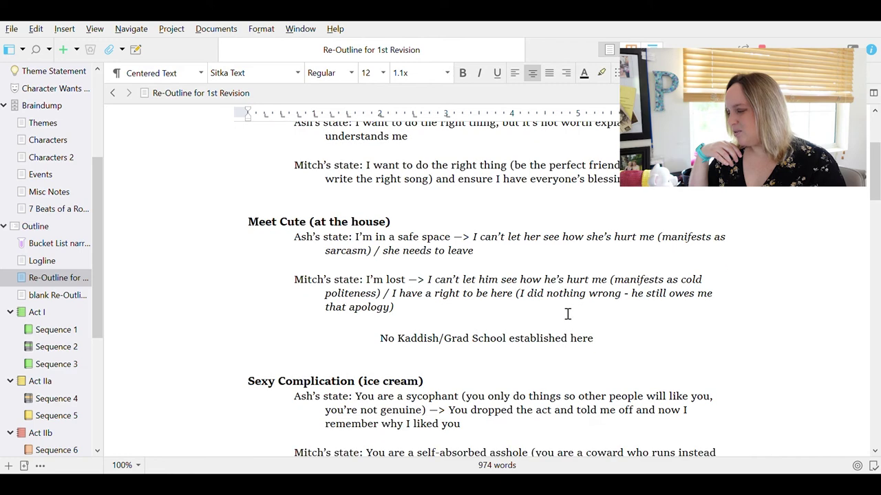
scroll(568, 314, down, 3)
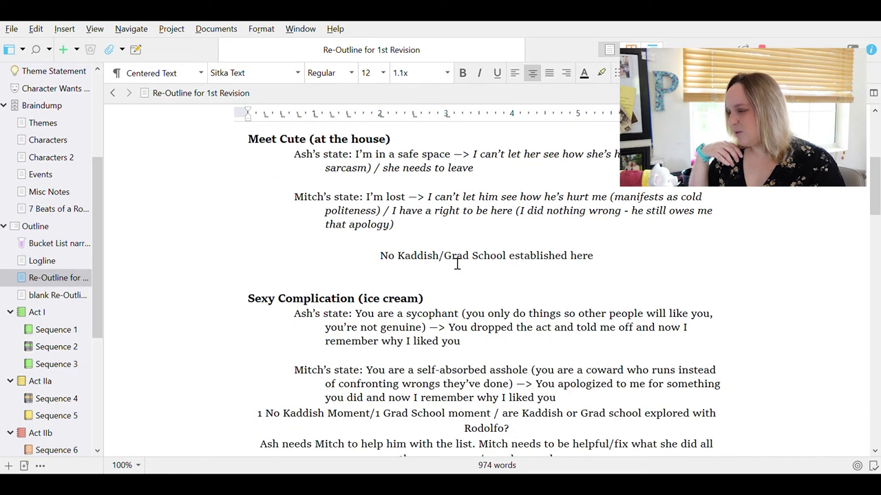
drag(444, 262, 516, 264)
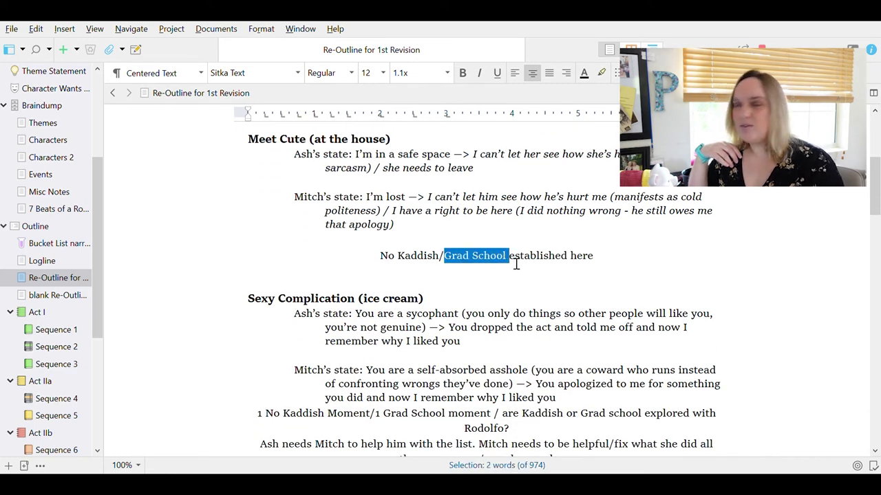
click(516, 263)
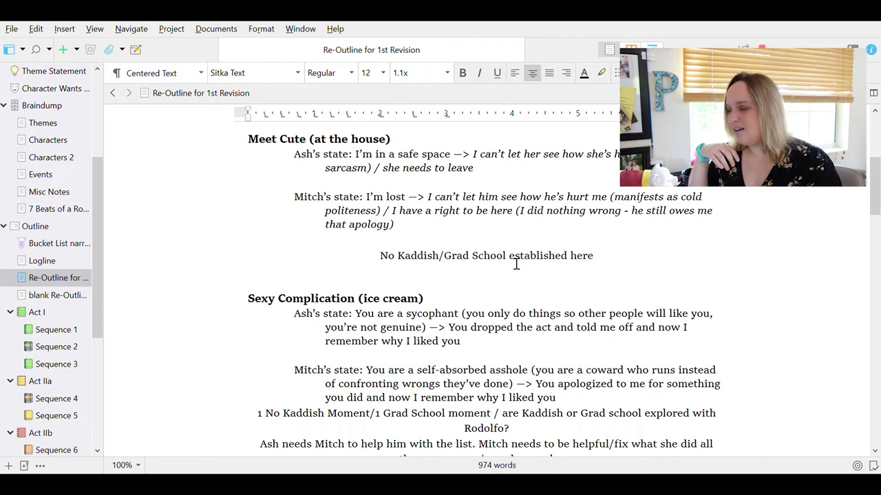
double_click(421, 268)
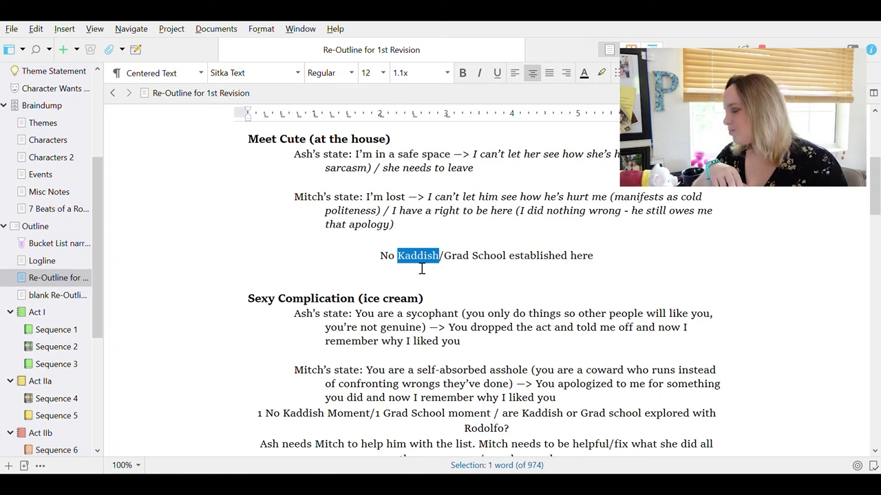
scroll(421, 268, down, 4)
click(422, 268)
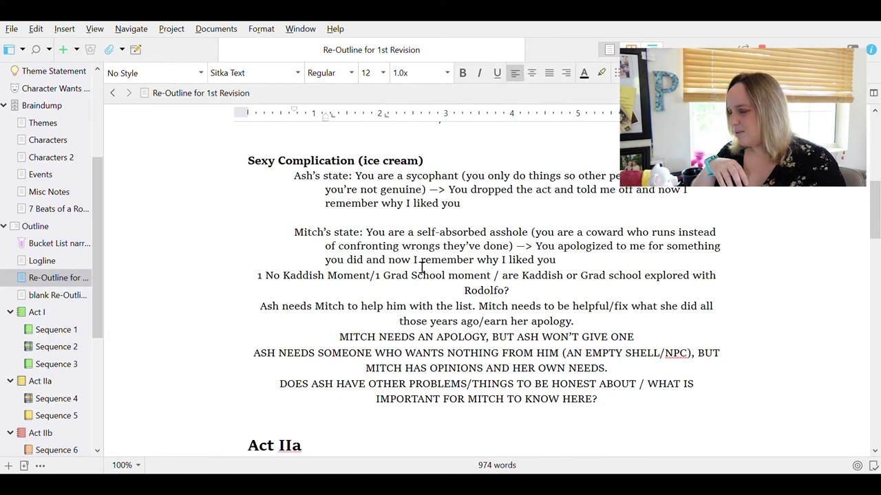
scroll(422, 268, down, 4)
scroll(422, 268, up, 4)
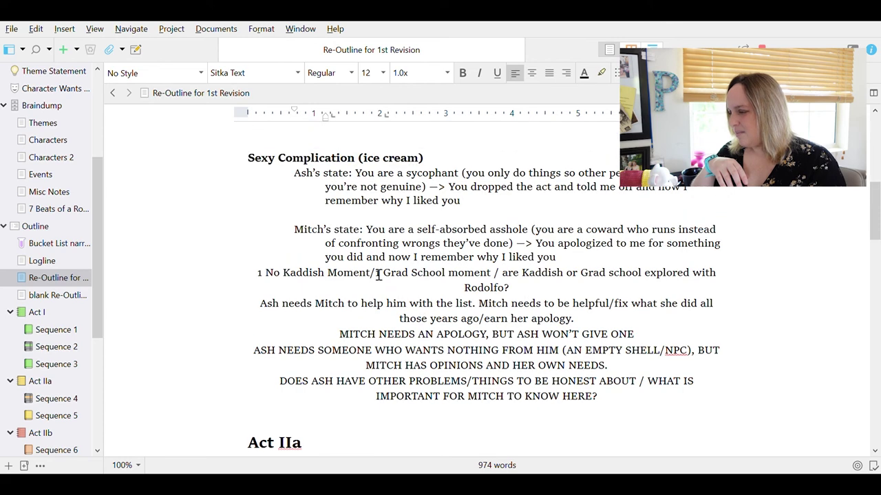
scroll(488, 377, down, 7)
scroll(489, 378, down, 3)
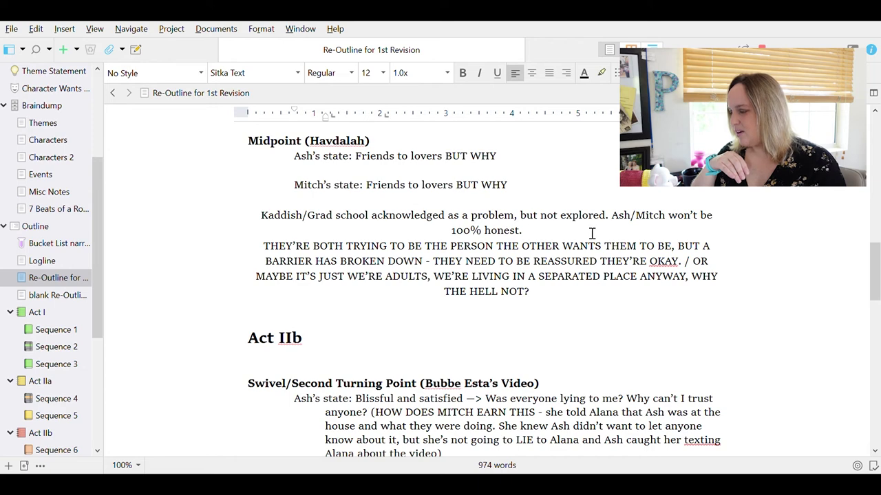
scroll(519, 406, down, 5)
scroll(518, 408, down, 7)
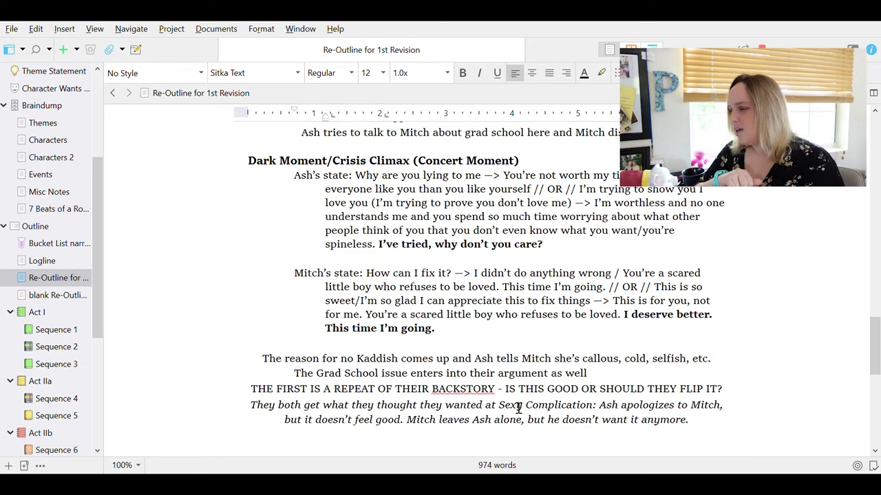
scroll(519, 408, down, 10)
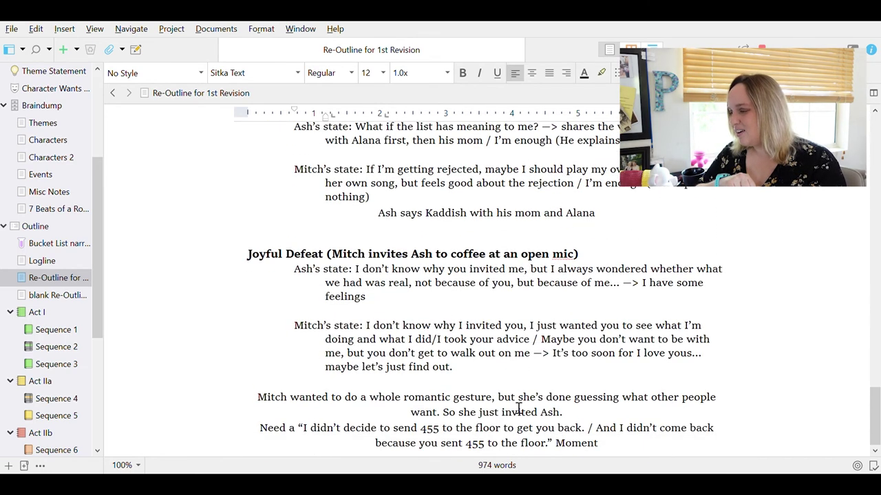
scroll(519, 408, up, 20)
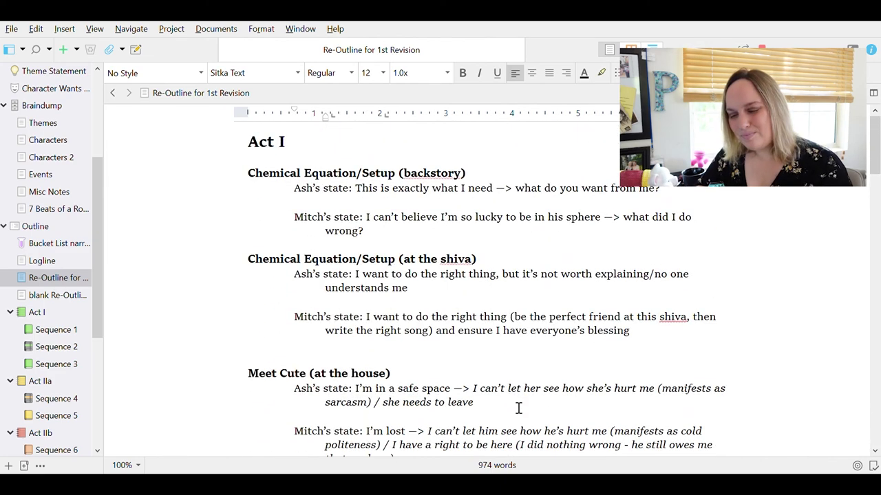